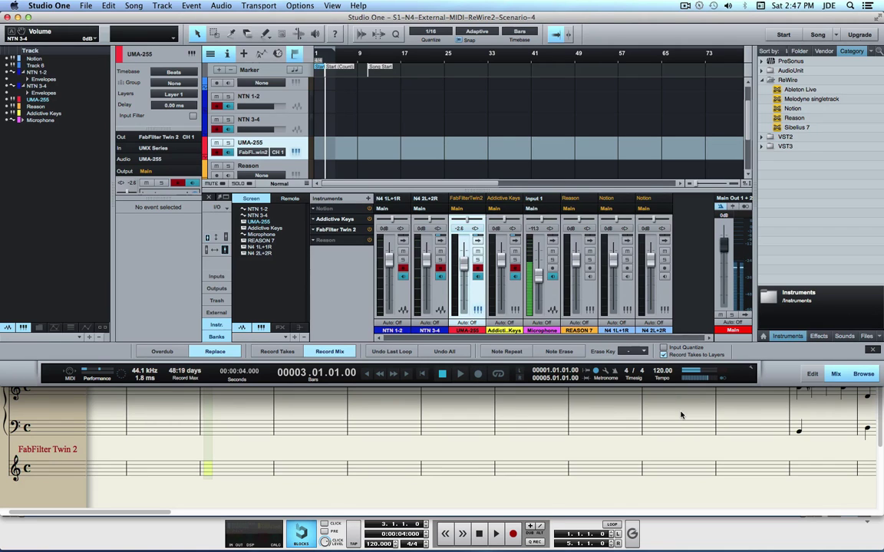
Bring the Reason and Notion windows forward and start a real-time recording on Notion's FabFilter Twin 2 staff from measure 3
left_click(149, 542)
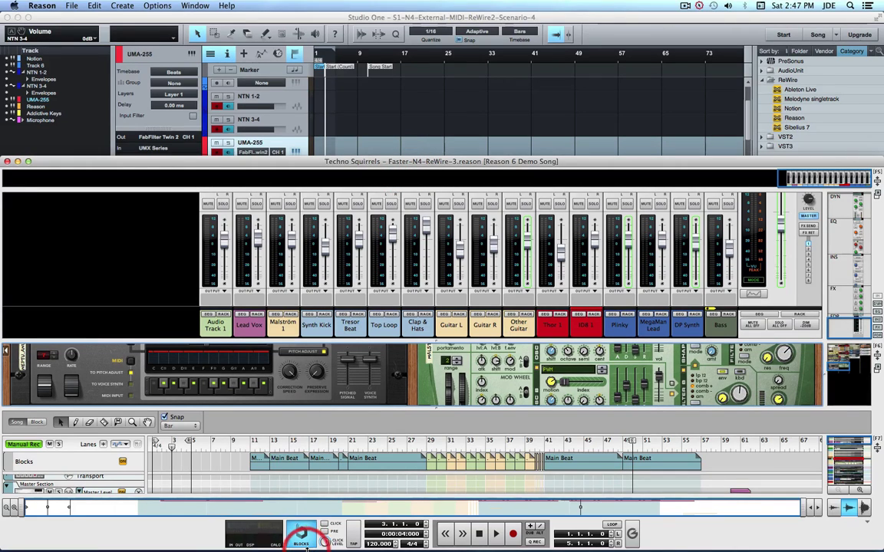
left_click(281, 537)
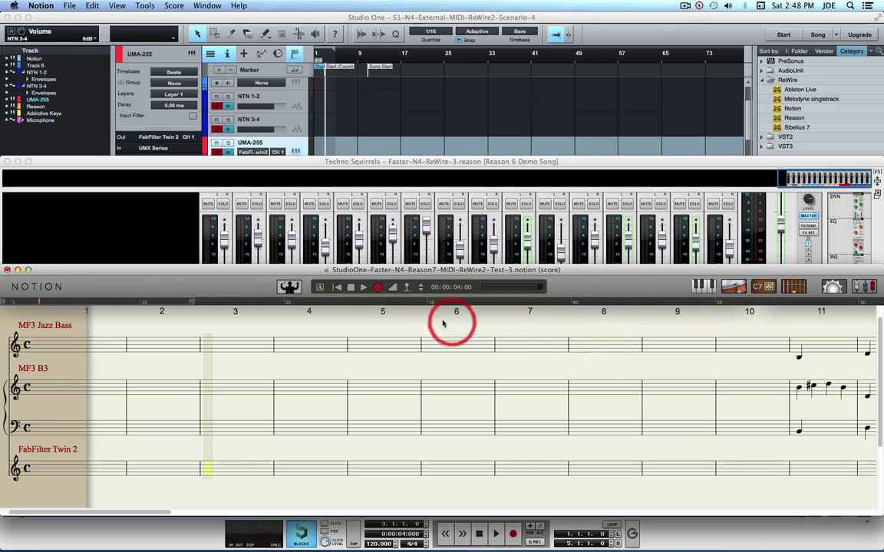
left_click(379, 288)
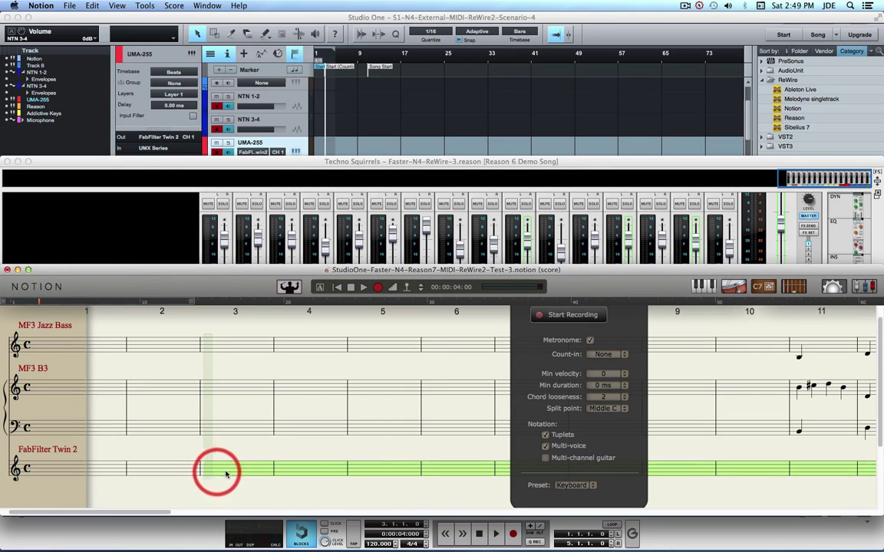
left_click(541, 316)
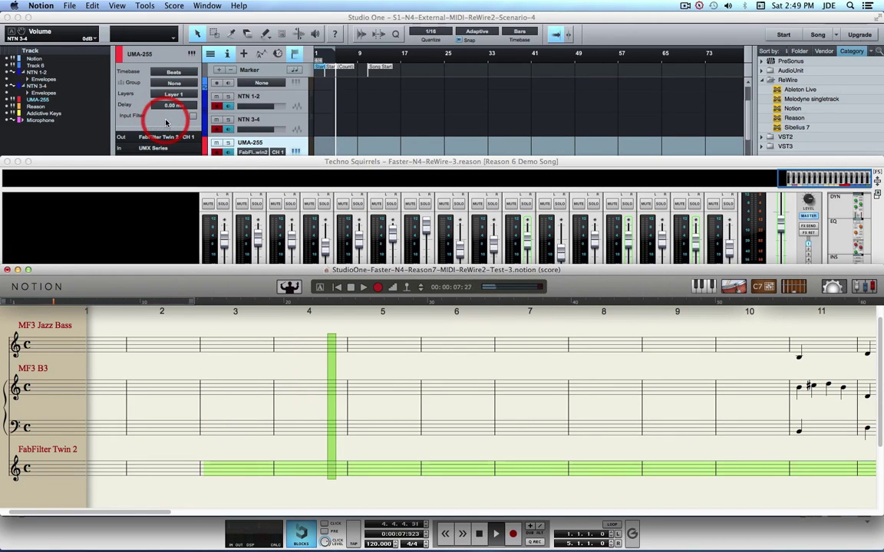
Switch to Studio One and start recording the armed NTN, UMA-255 and Addictive Keys tracks while Notion is recording
left_click(84, 122)
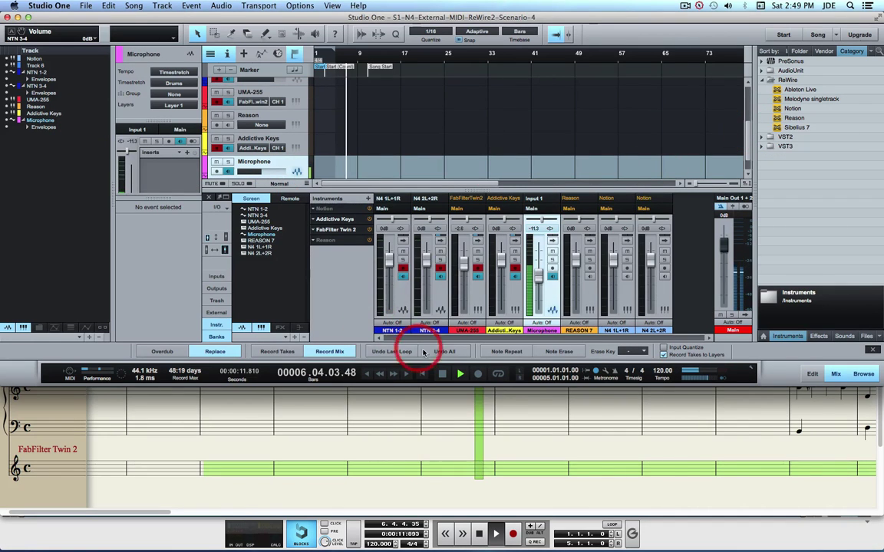
left_click(477, 374)
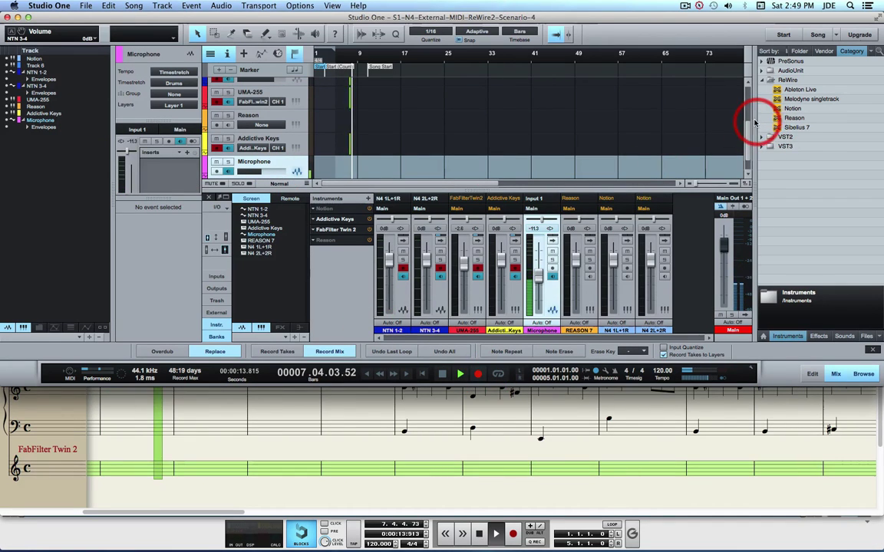
left_click_drag(749, 123, 749, 102)
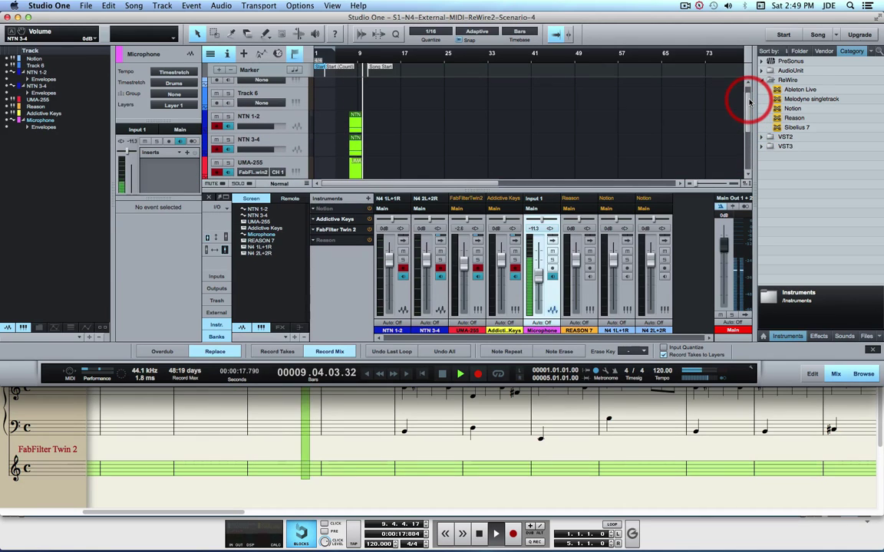
Stop the recording in Notion and return to Studio One to stop its recording too
left_click(44, 494)
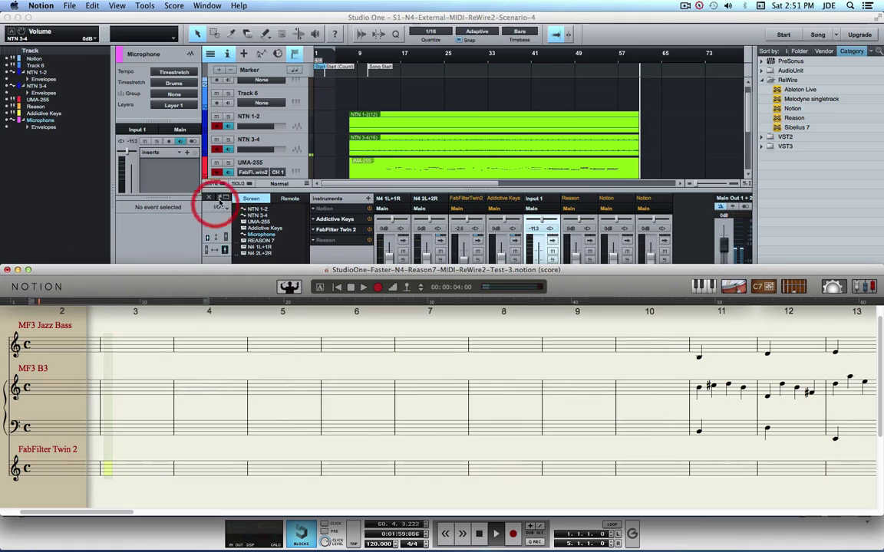
left_click(177, 222)
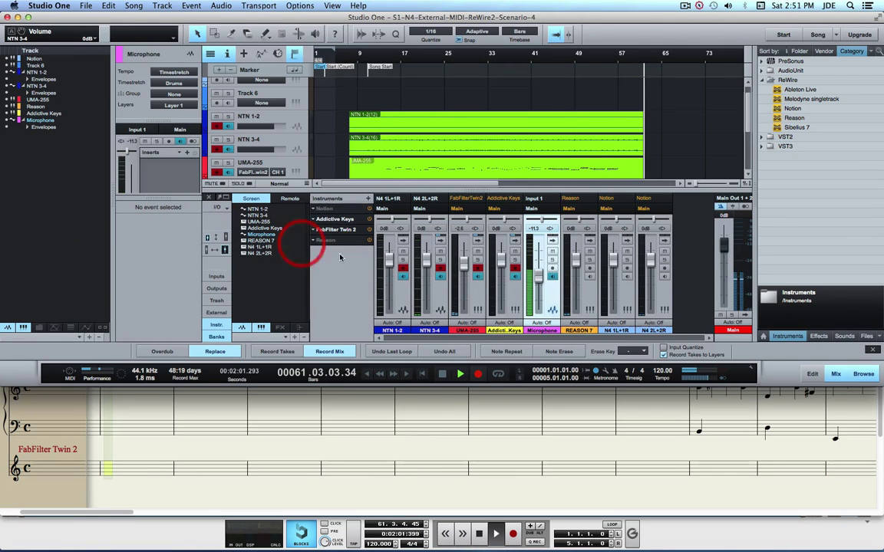
left_click(441, 373)
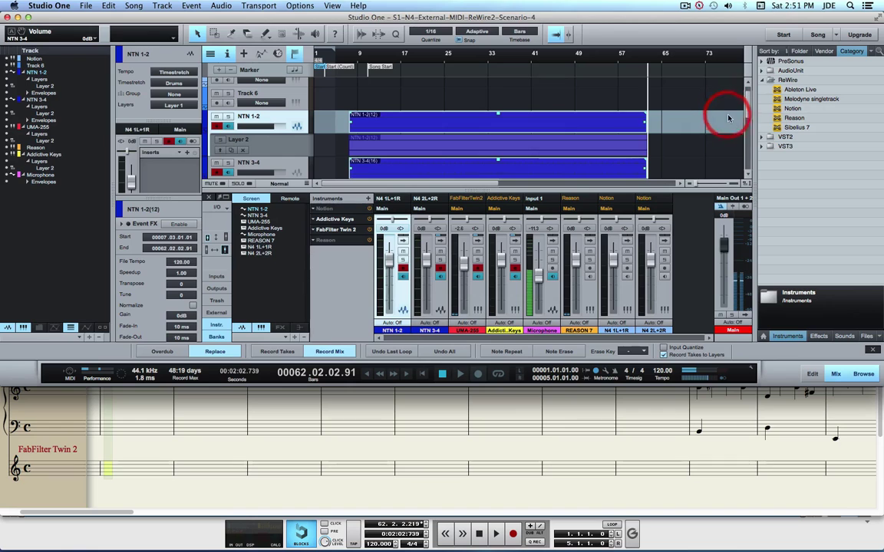
Open the UMA-255 track in the note editor and set the song position to bar 10
left_click_drag(748, 115, 746, 137)
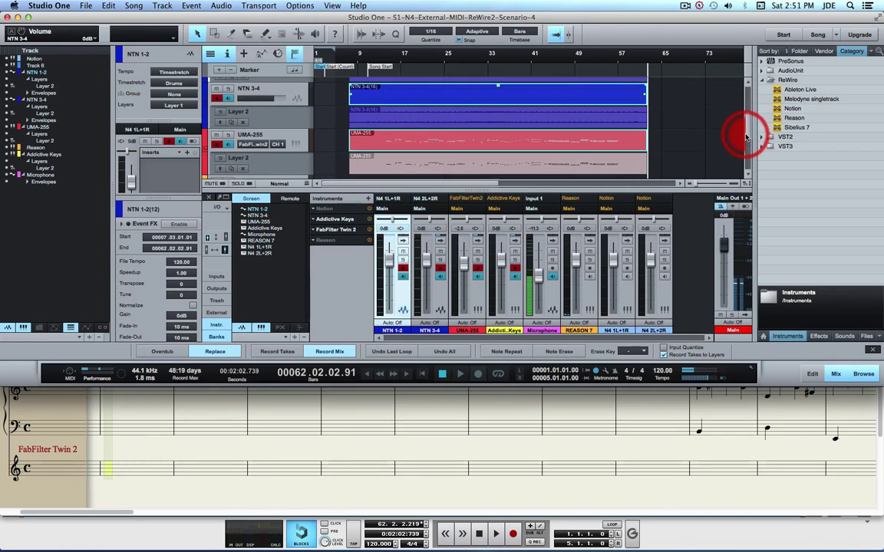
left_click(281, 137)
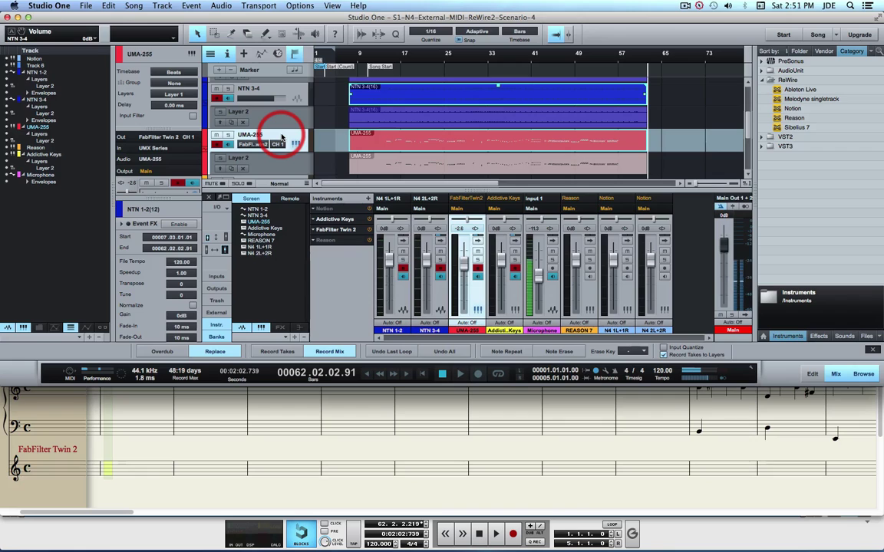
left_click(812, 375)
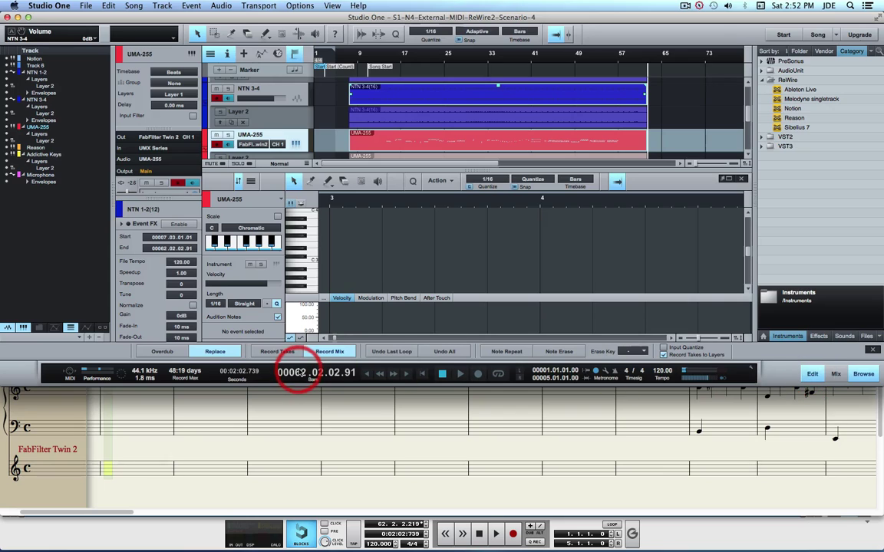
left_click_drag(299, 374, 299, 372)
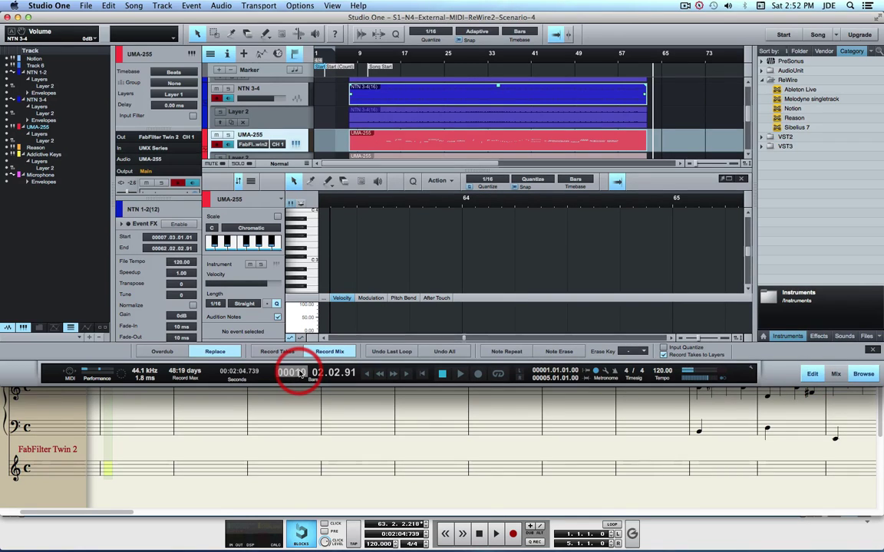
left_click_drag(299, 373, 299, 372)
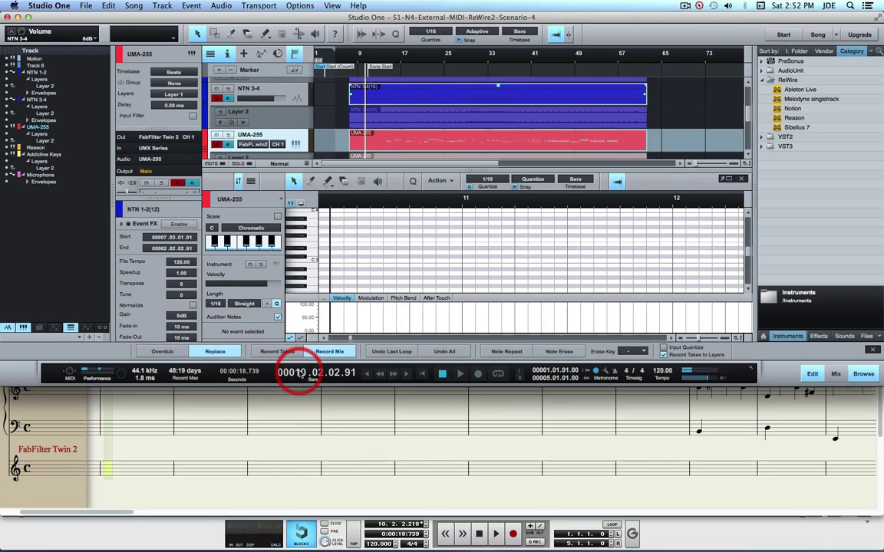
Switch to Notion and bring the score to measure 10, with the newly recorded FabFilter Twin 2 notation in view
left_click(302, 457)
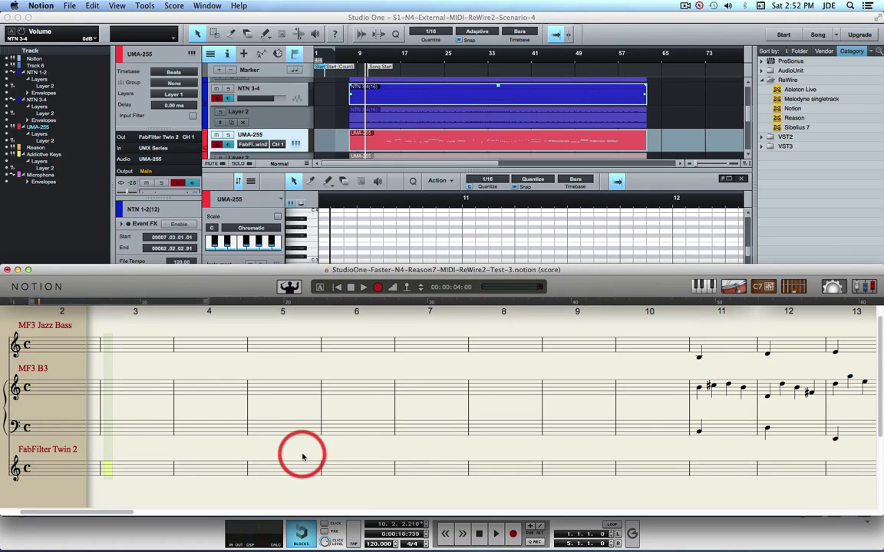
key("super+equal")
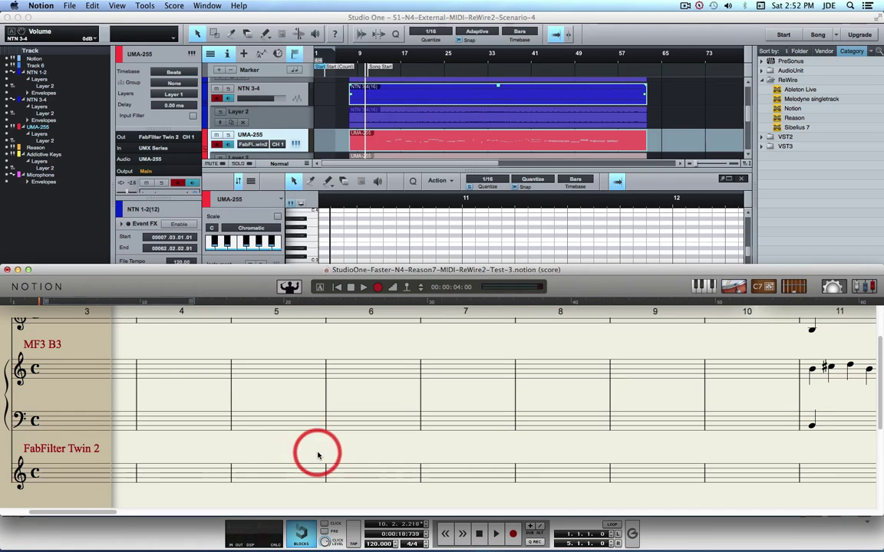
left_click_drag(97, 512, 177, 511)
left_click(222, 473)
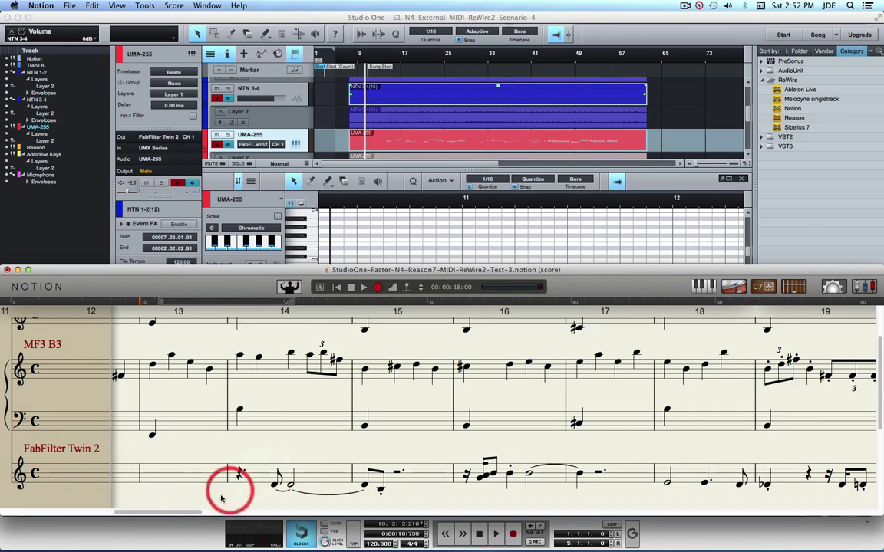
left_click_drag(186, 511, 149, 510)
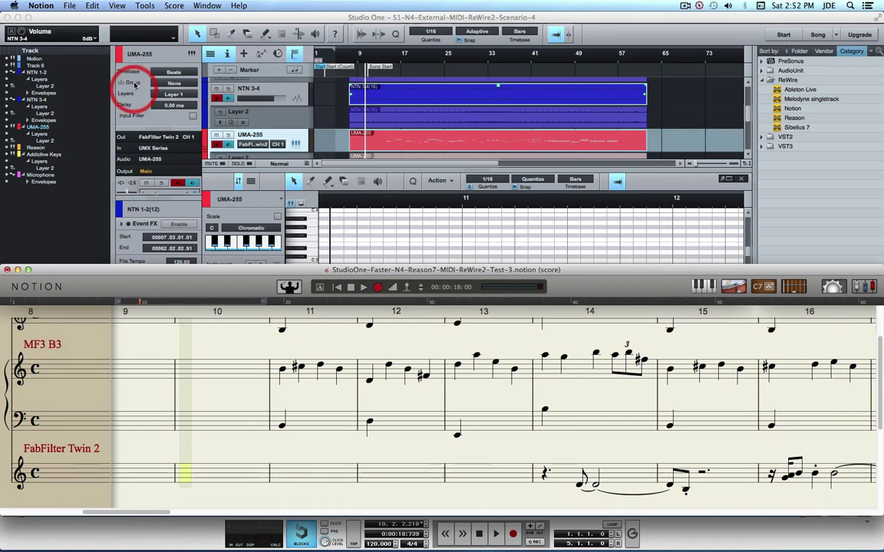
Switch to Studio One, play the song from bar 10 and enlarge the UMA-255 note editor to follow its recorded notes
left_click(161, 21)
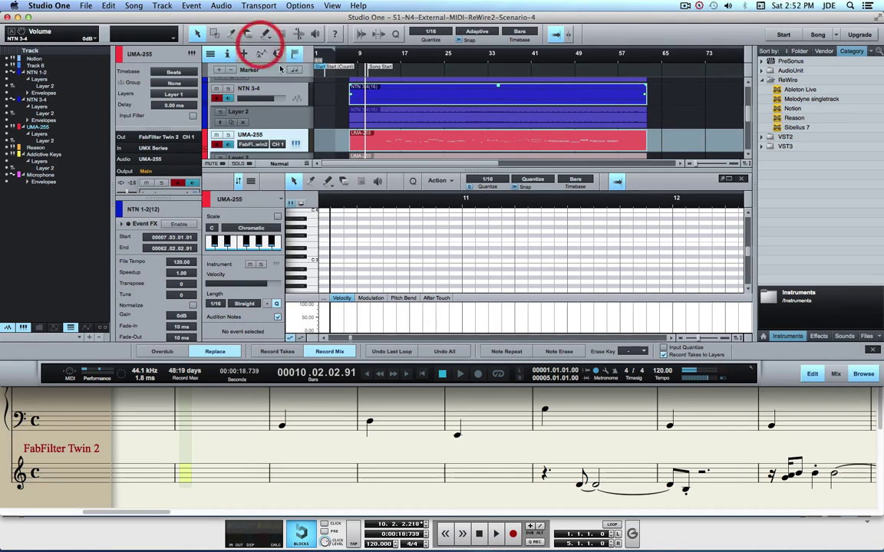
left_click(461, 374)
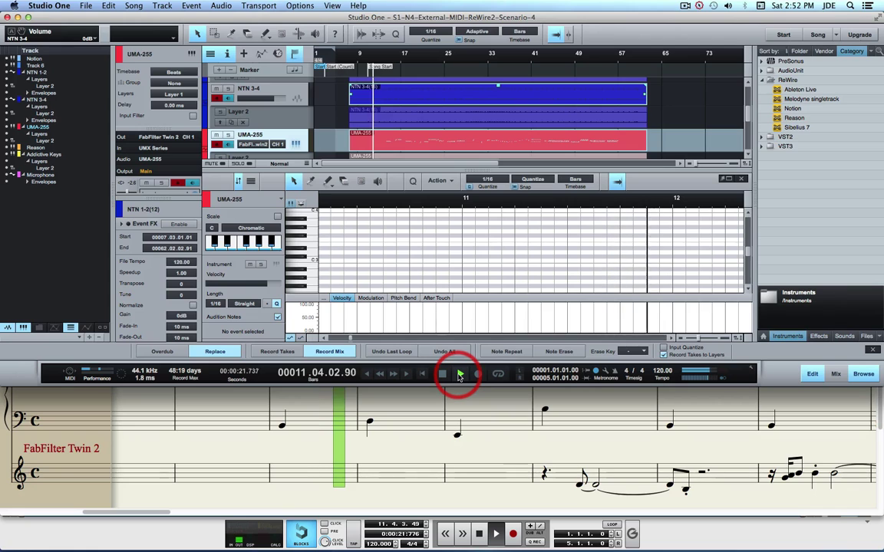
left_click(358, 123)
left_click(314, 142)
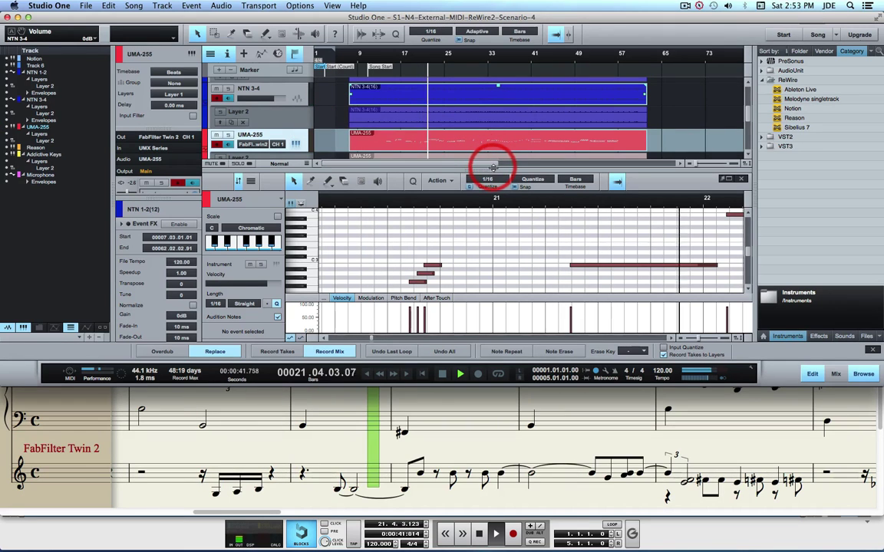
left_click_drag(492, 154, 475, 117)
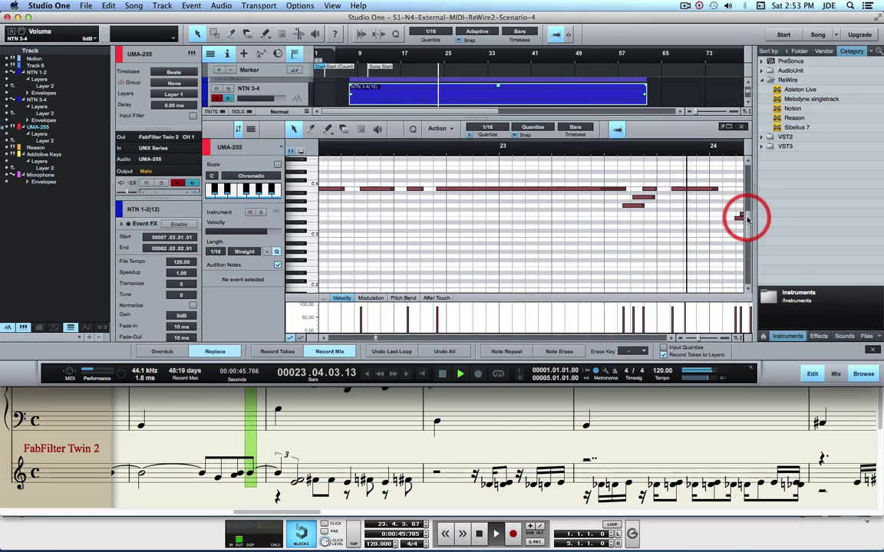
mouse_move(745, 213)
left_mouse_down()
mouse_move(746, 201)
mouse_move(741, 220)
left_mouse_up()
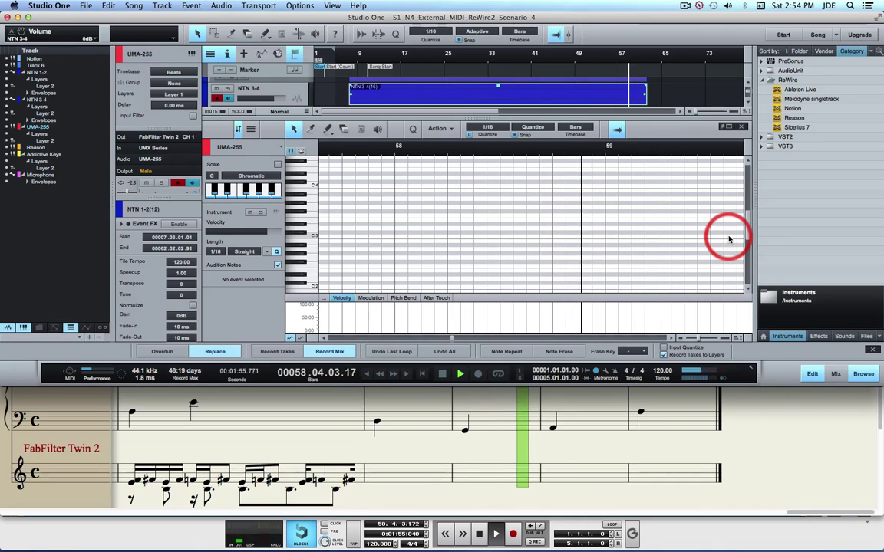
Stop the playback in Notion at the end of the score and return to Studio One to stop its transport
left_click(768, 465)
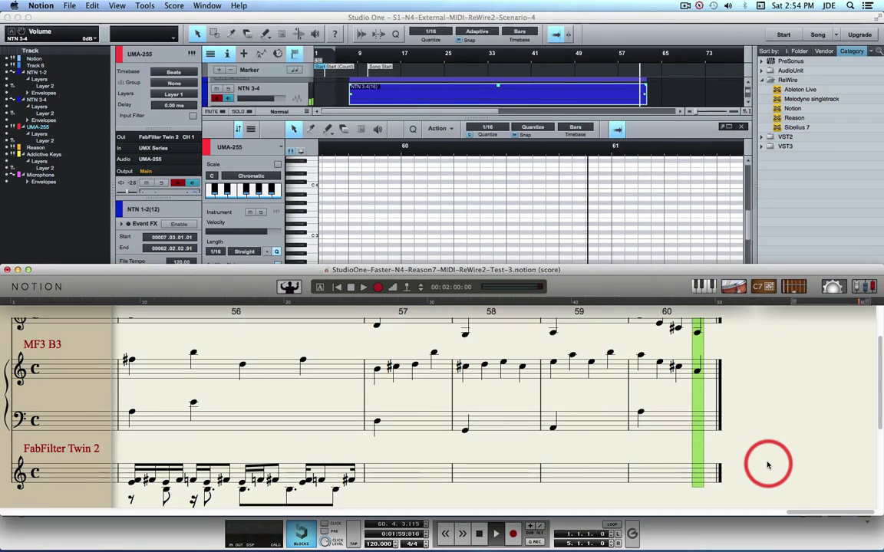
left_click(435, 330)
left_click(91, 207)
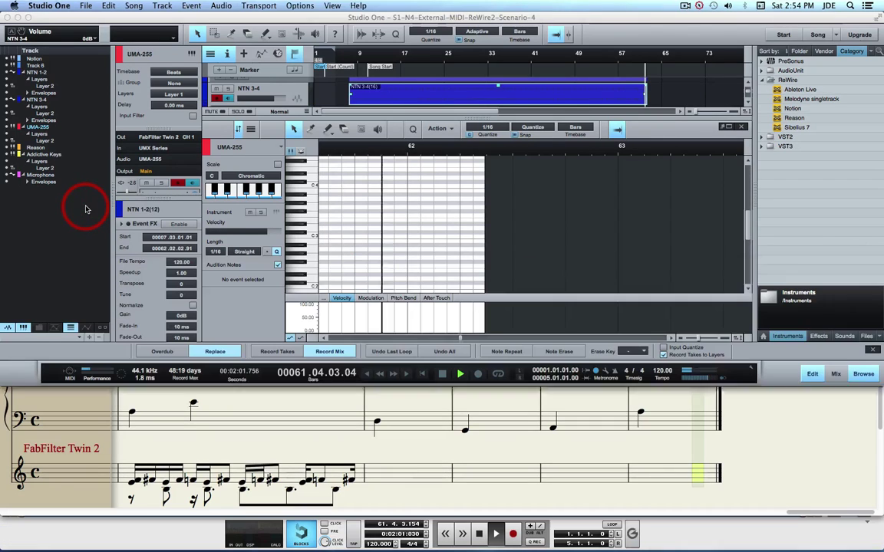
left_click(350, 356)
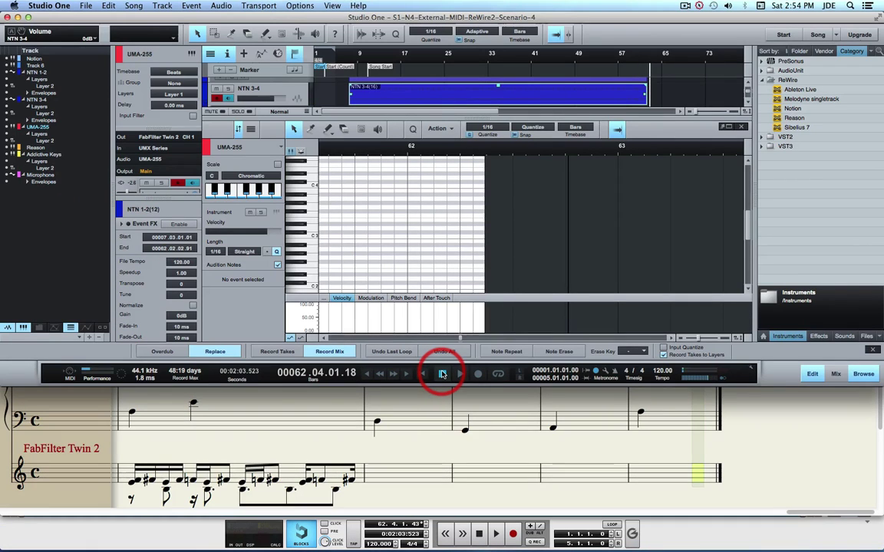